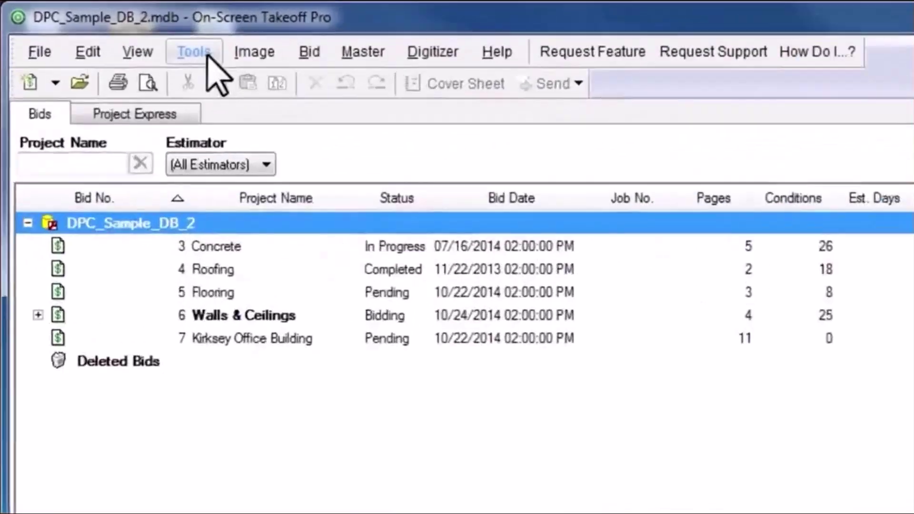
# Open the program Options dialog from the Tools menu.
pyautogui.click(91, 24)
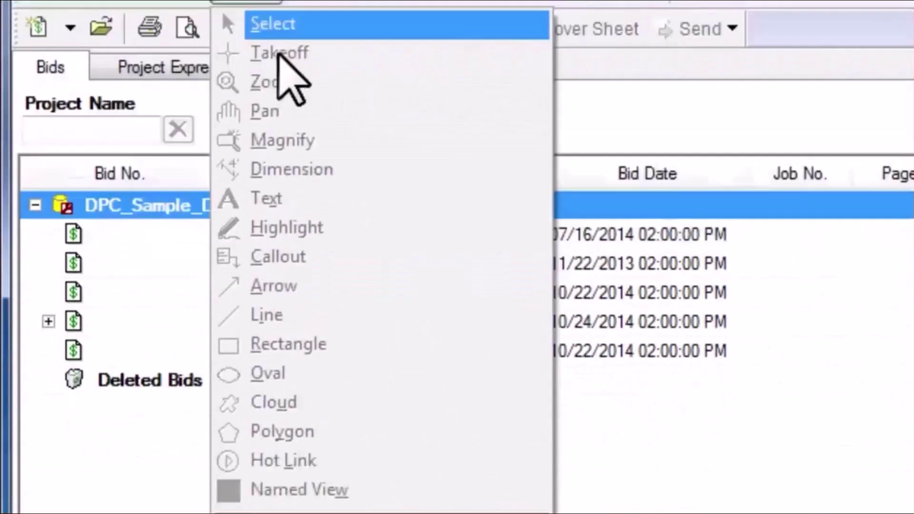
pyautogui.click(457, 372)
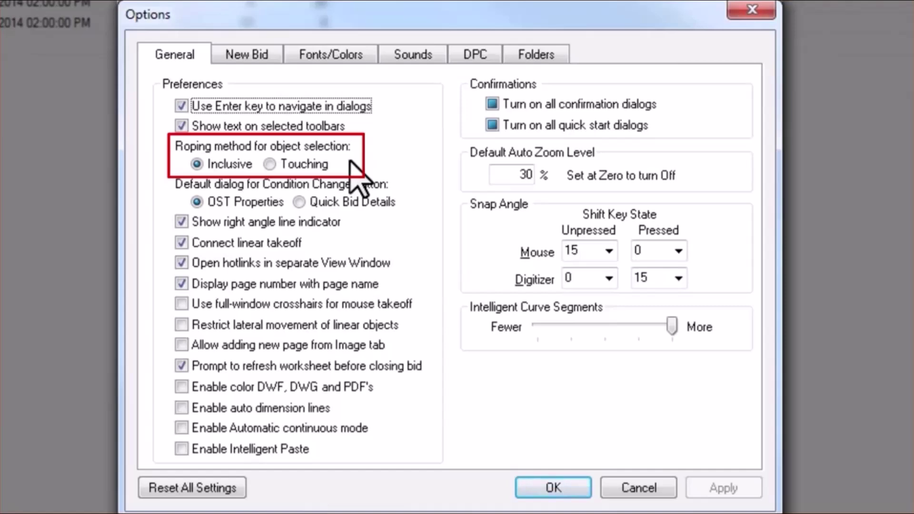
# Set the roping method to Touching and check Enable color DWF, DWG and PDF's.
pyautogui.click(293, 164)
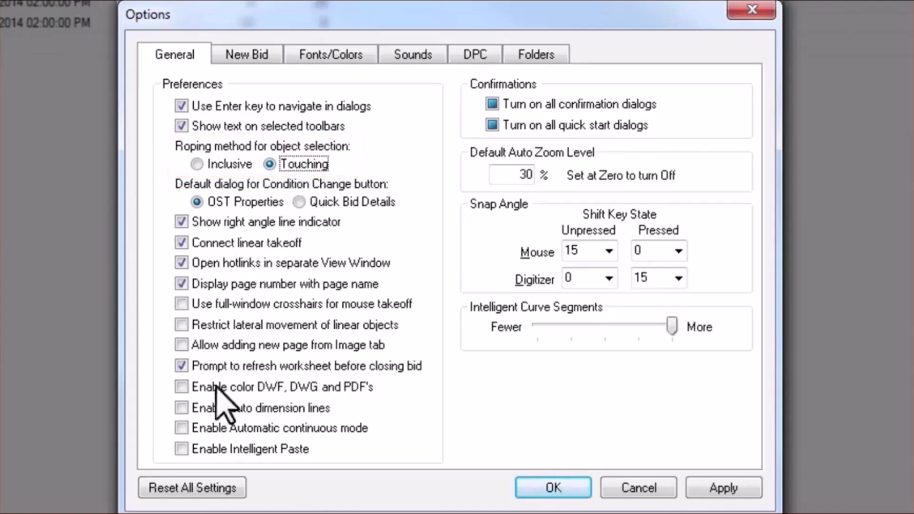
pyautogui.click(181, 386)
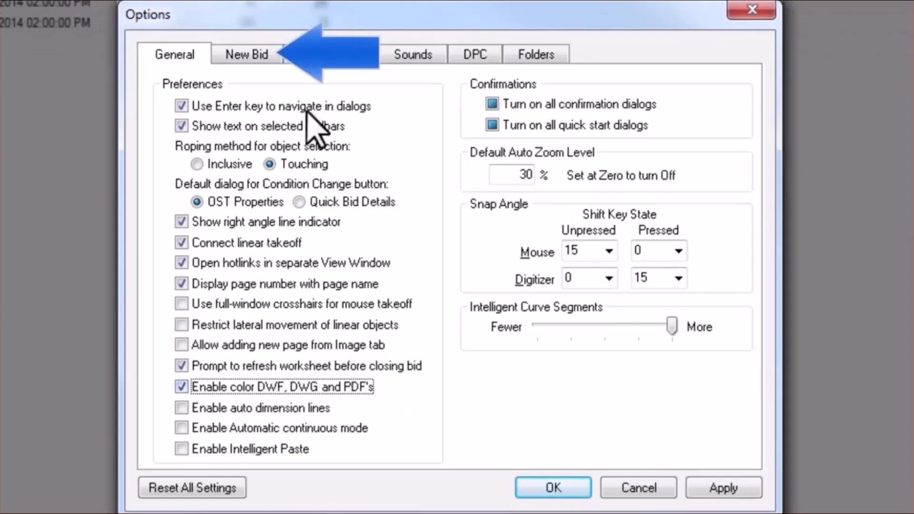
# In New Bid options, keep Hours/Day at 8 and set Start week on to Monday.
pyautogui.click(266, 57)
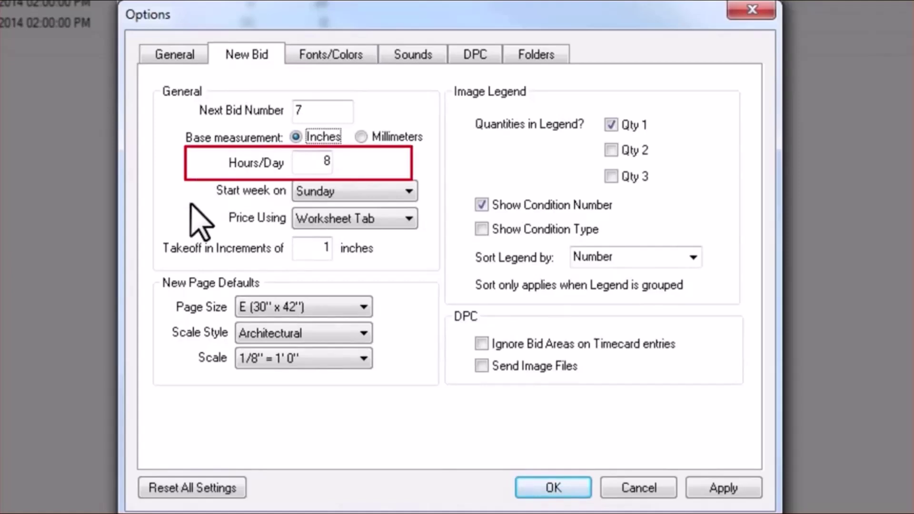
pyautogui.moveTo(300, 164); pyautogui.dragTo(340, 160)
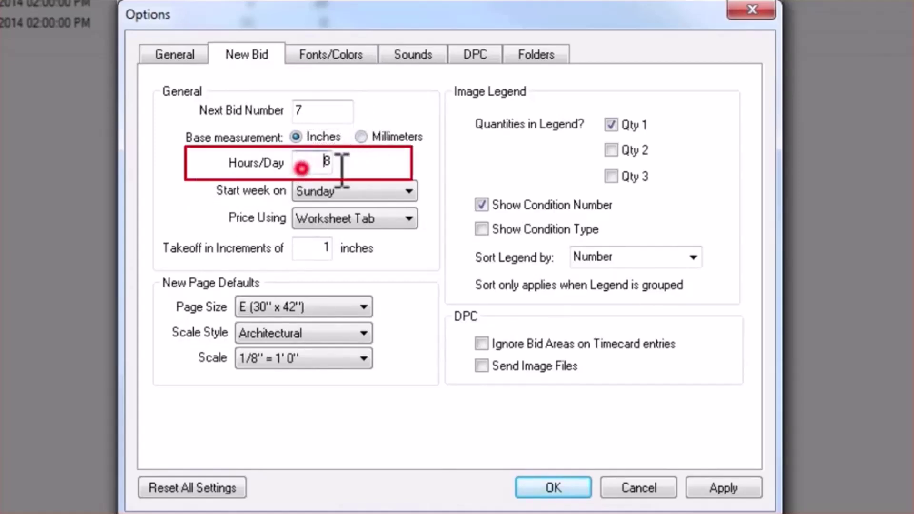
pyautogui.click(387, 195)
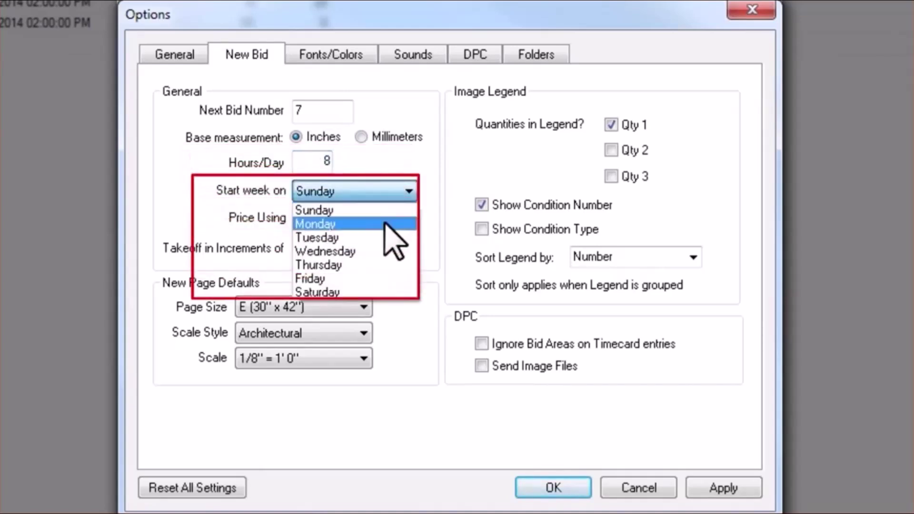
pyautogui.click(384, 223)
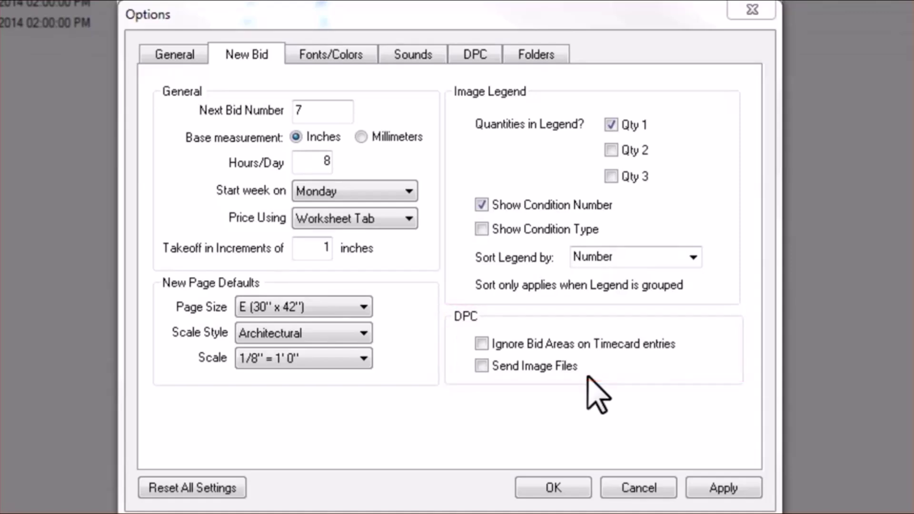
# In DPC options, keep 8 in the hours drop-down list and set Interval (minutes) to 60.
pyautogui.click(494, 57)
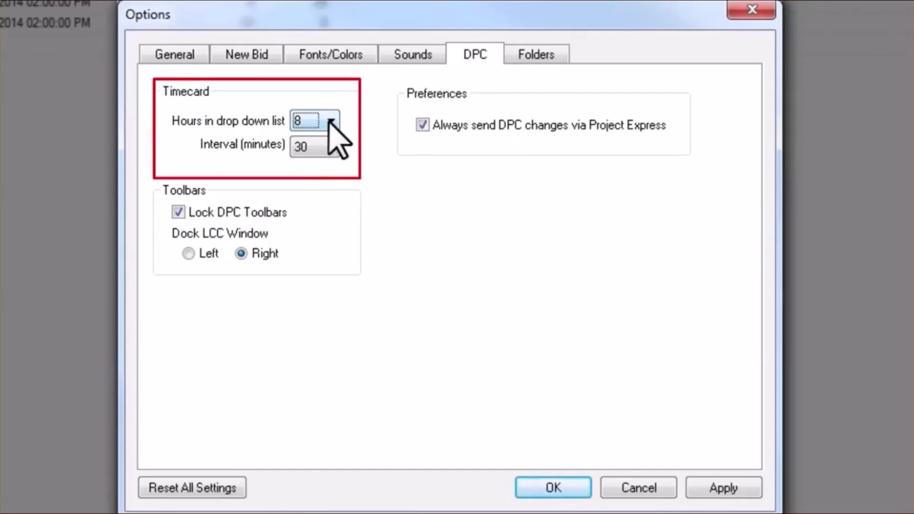
pyautogui.click(331, 125)
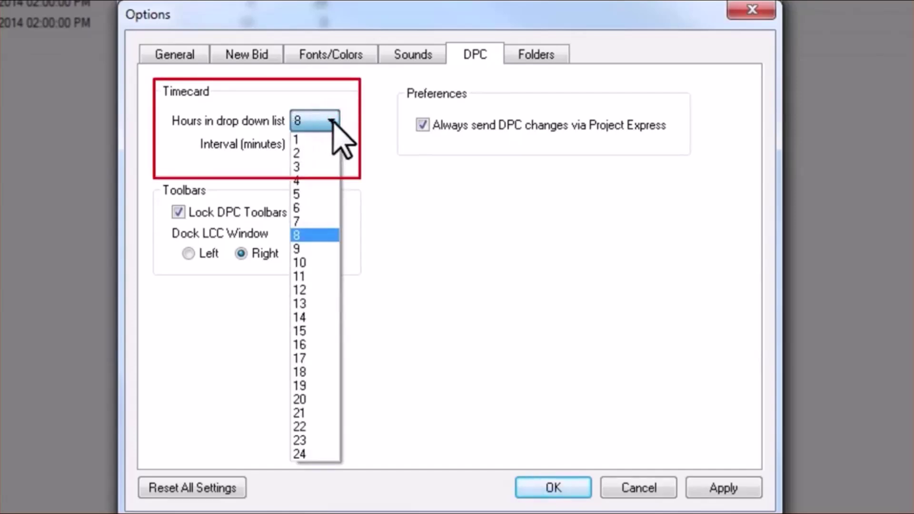
pyautogui.click(350, 131)
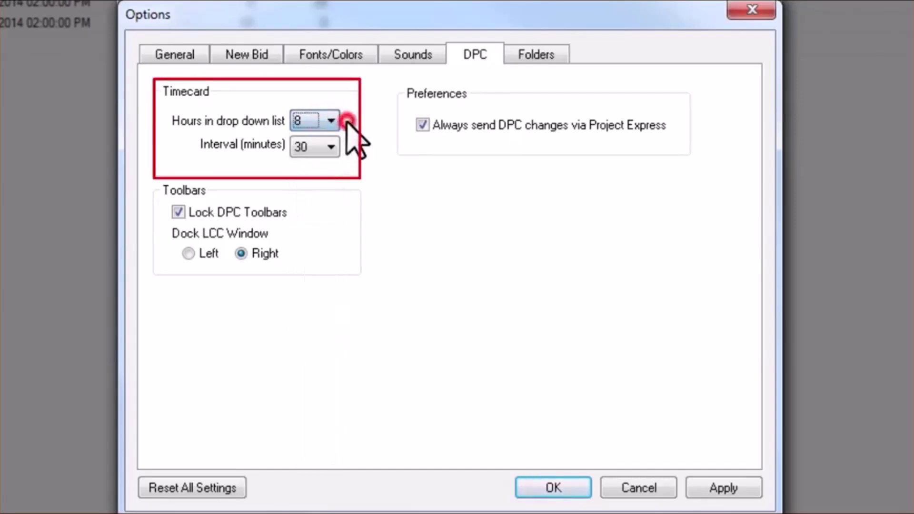
pyautogui.click(330, 148)
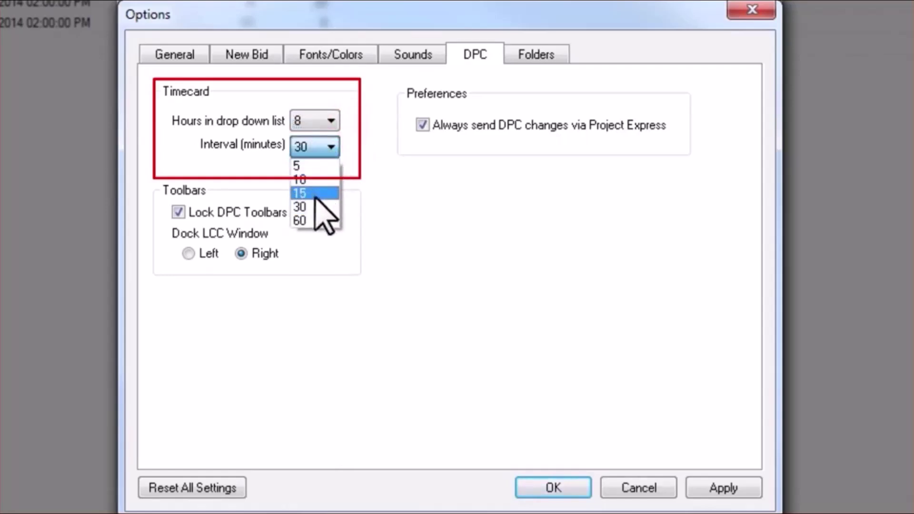
pyautogui.click(324, 205)
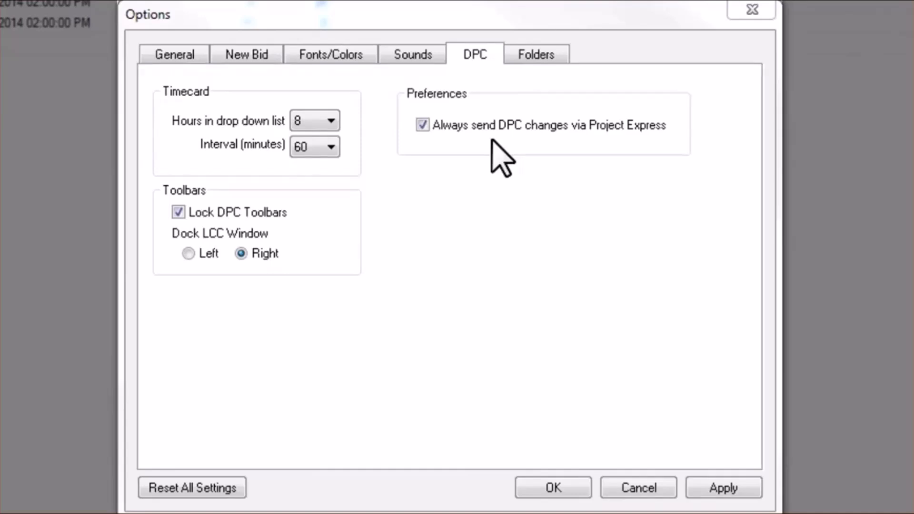
# Save the option changes and open the Employees list from the Master menu.
pyautogui.click(553, 488)
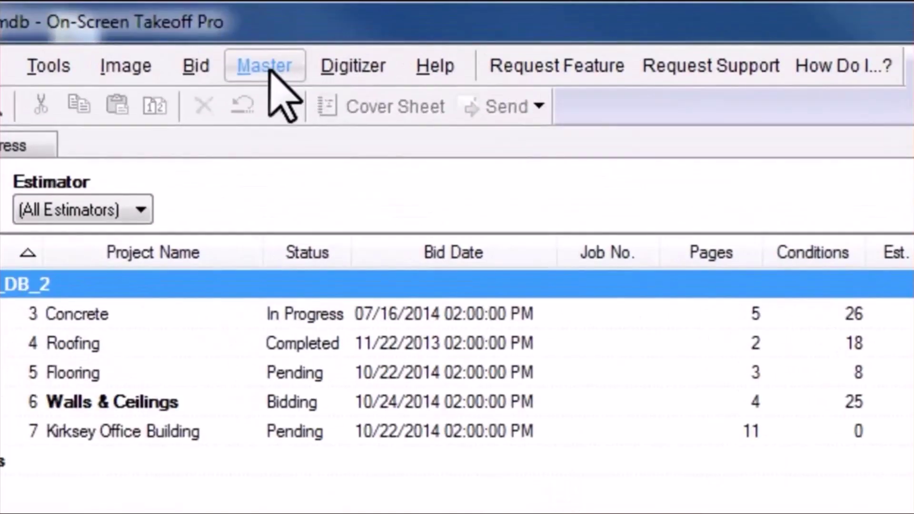
pyautogui.click(269, 69)
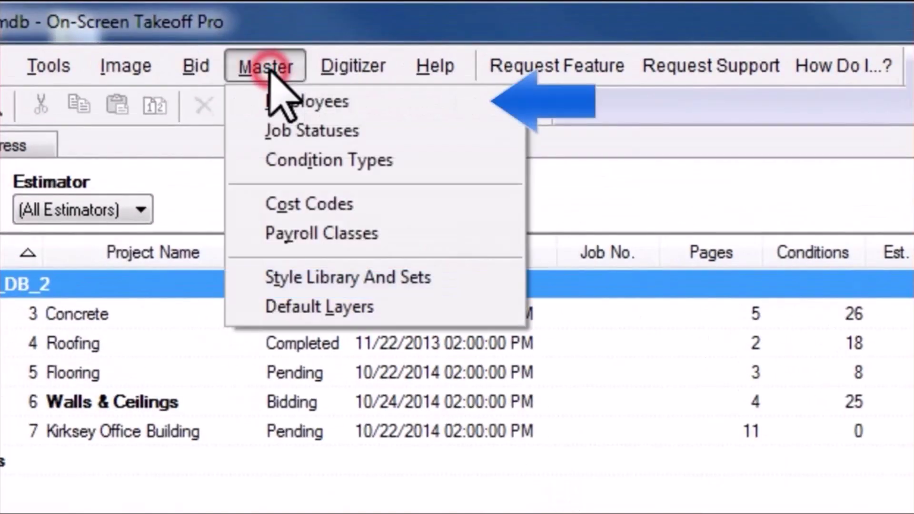
pyautogui.click(378, 102)
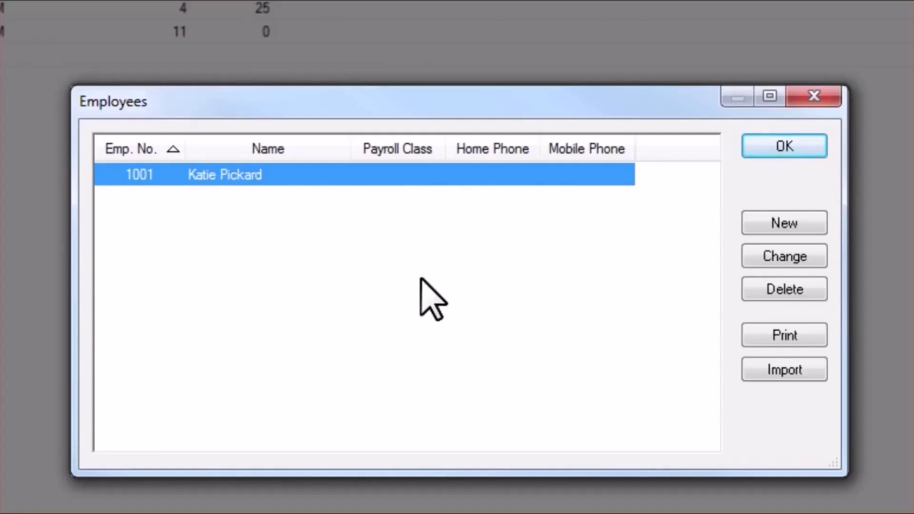
# Add employee 1002 with first and last name and the Carpenter pay class.
pyautogui.click(785, 223)
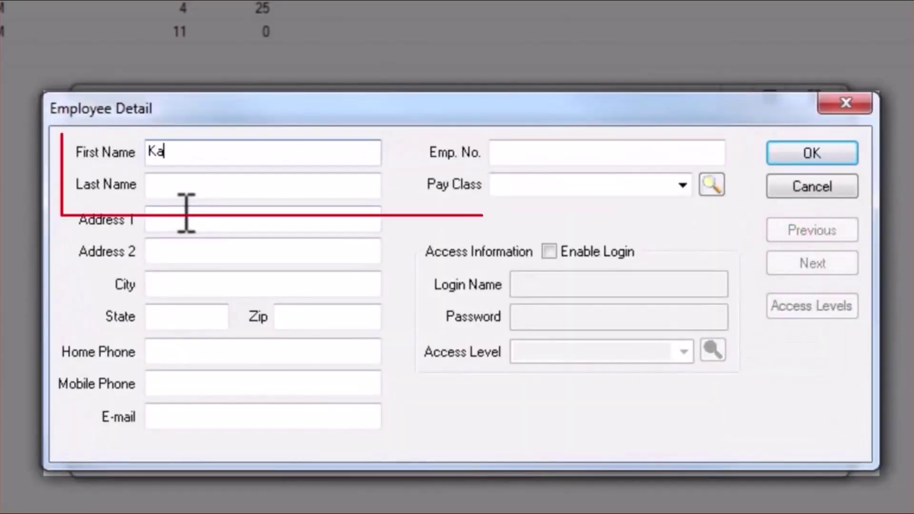
pyautogui.press('Tab')
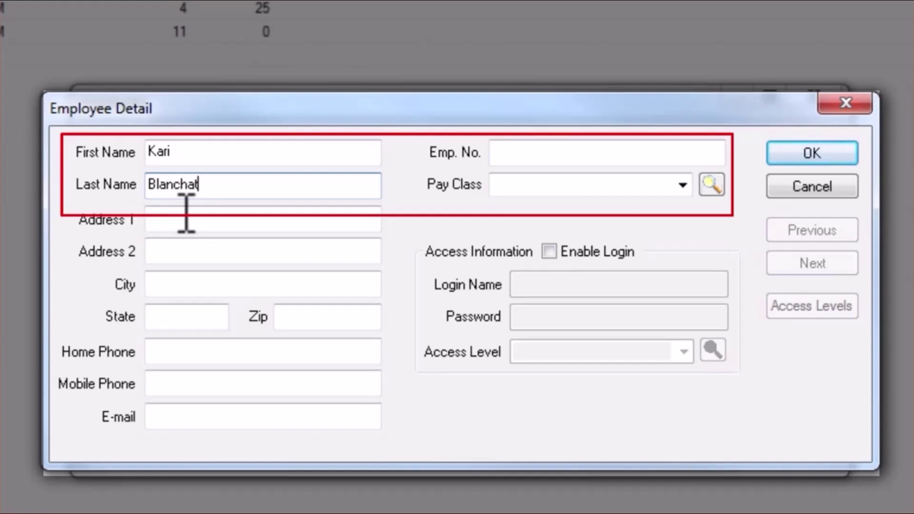
pyautogui.click(519, 152)
pyautogui.write('1002')
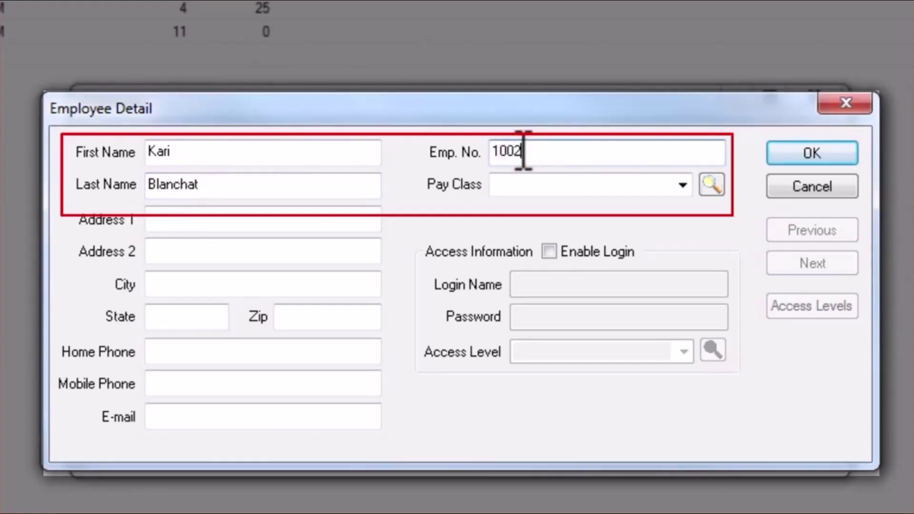
pyautogui.click(682, 186)
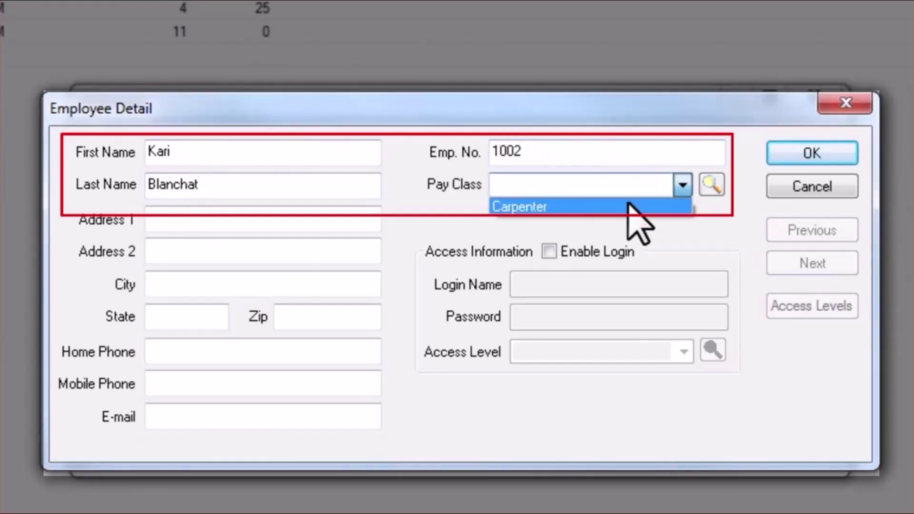
pyautogui.click(629, 206)
pyautogui.click(812, 154)
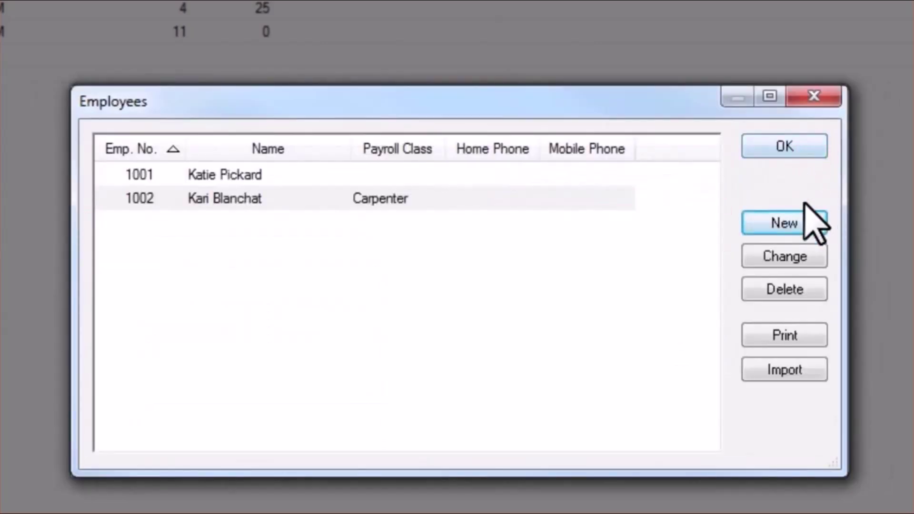
# Add employee 1003 with a newly created Project Manager pay class and the employee's e-mail address.
pyautogui.click(807, 221)
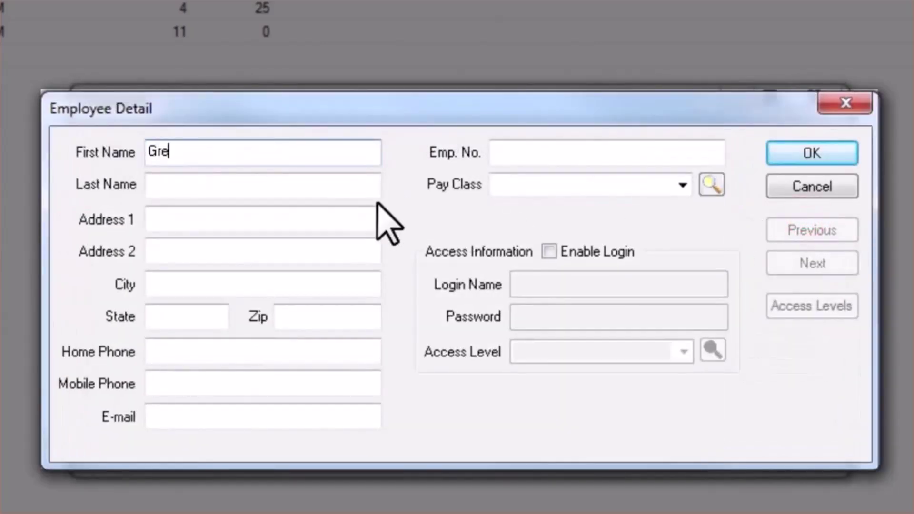
pyautogui.press('Tab')
pyautogui.press('Tab')
pyautogui.click(621, 193)
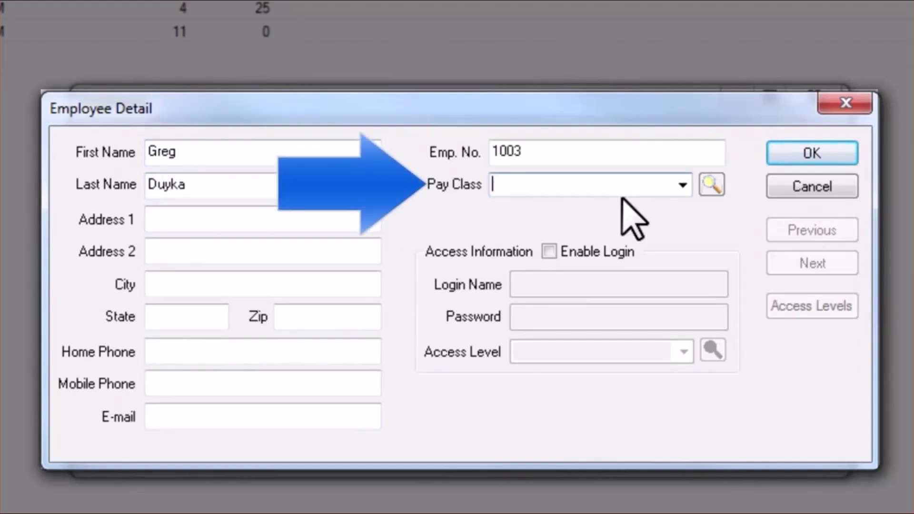
pyautogui.write('Project Manager')
pyautogui.press('Tab')
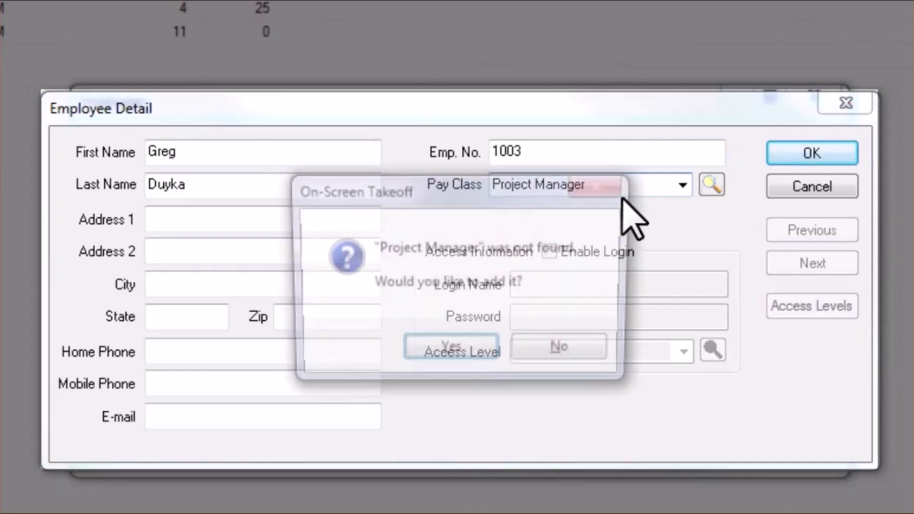
pyautogui.click(470, 357)
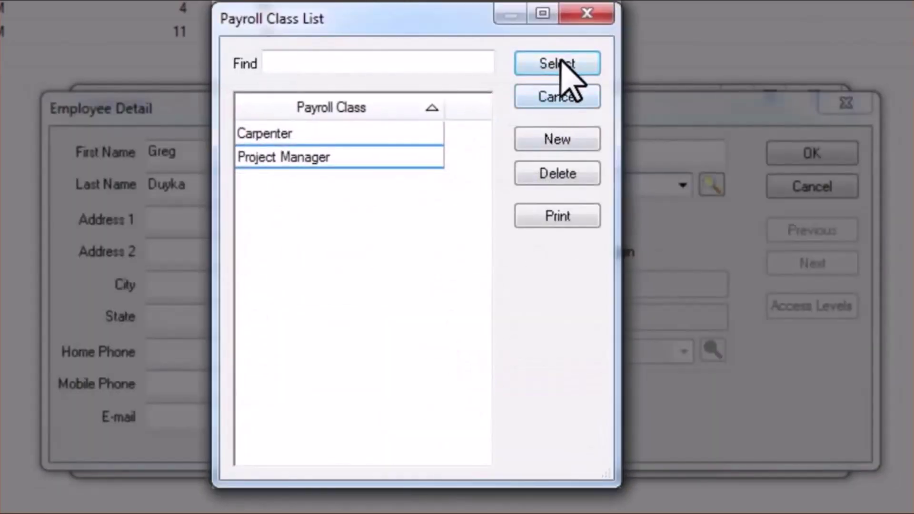
pyautogui.click(561, 61)
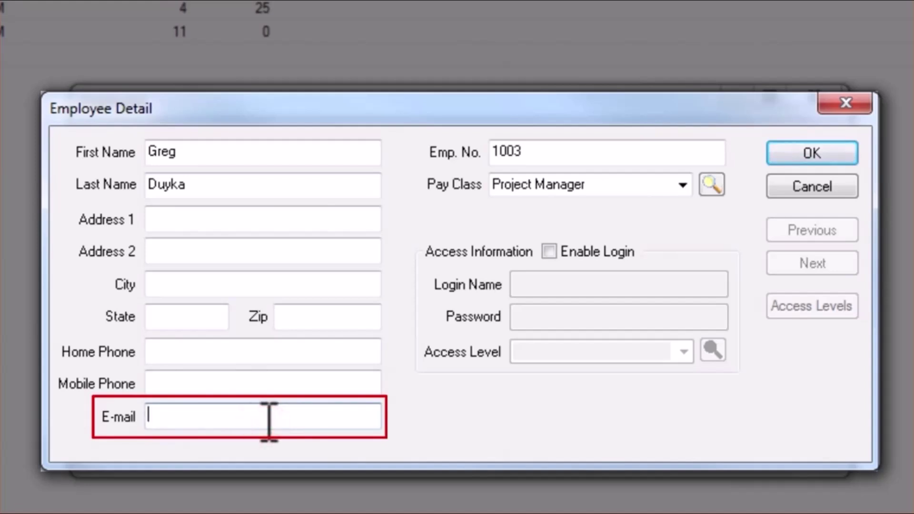
pyautogui.click(775, 151)
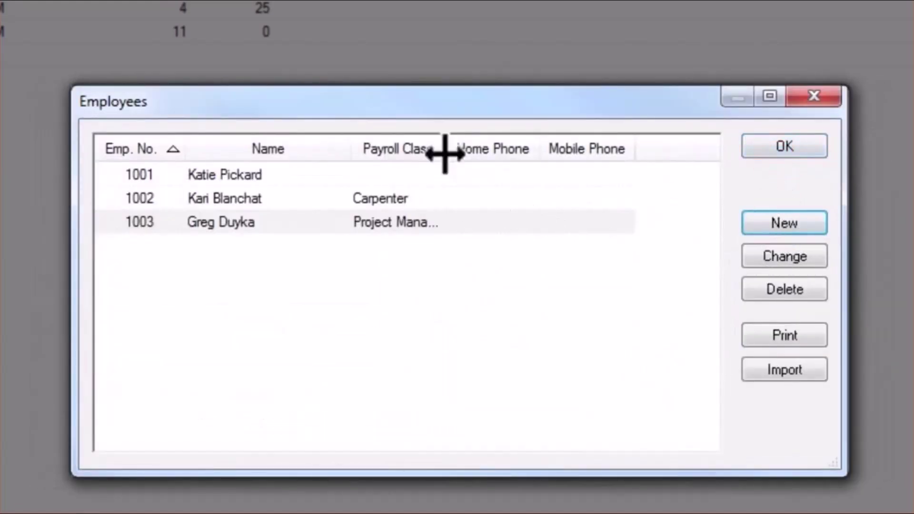
# Widen the Payroll Class column and add placeholder employee 'Hanger 1', number 1011, with the Hanger pay class.
pyautogui.moveTo(445, 152); pyautogui.dragTo(479, 145)
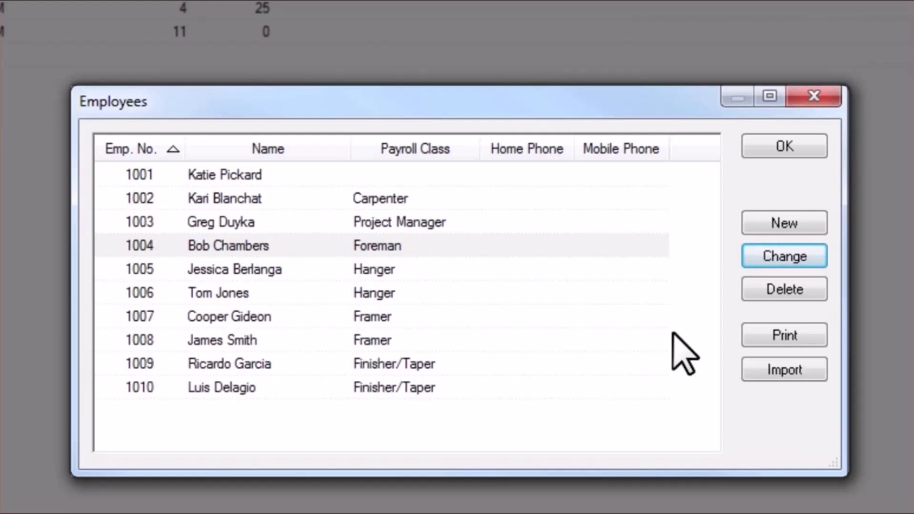
pyautogui.click(803, 222)
pyautogui.write('Hanger')
pyautogui.press('Tab')
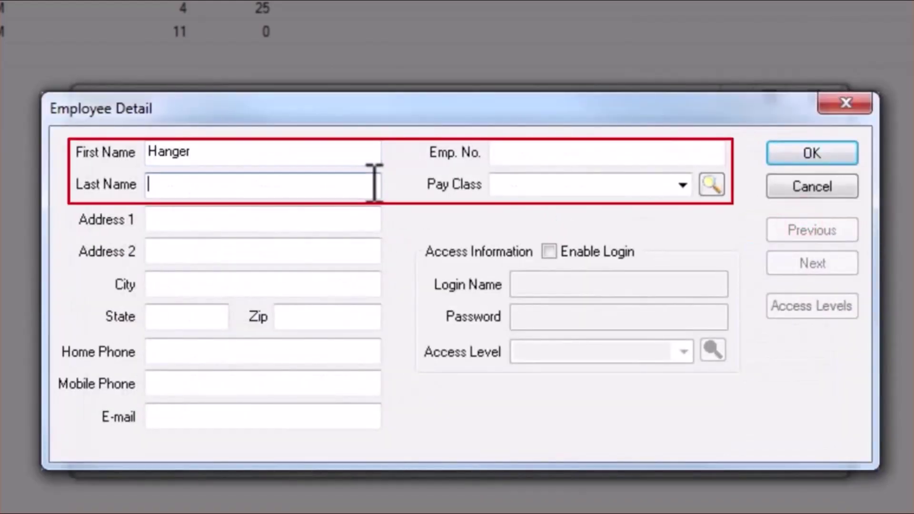
pyautogui.write('1')
pyautogui.click(547, 154)
pyautogui.write('1011')
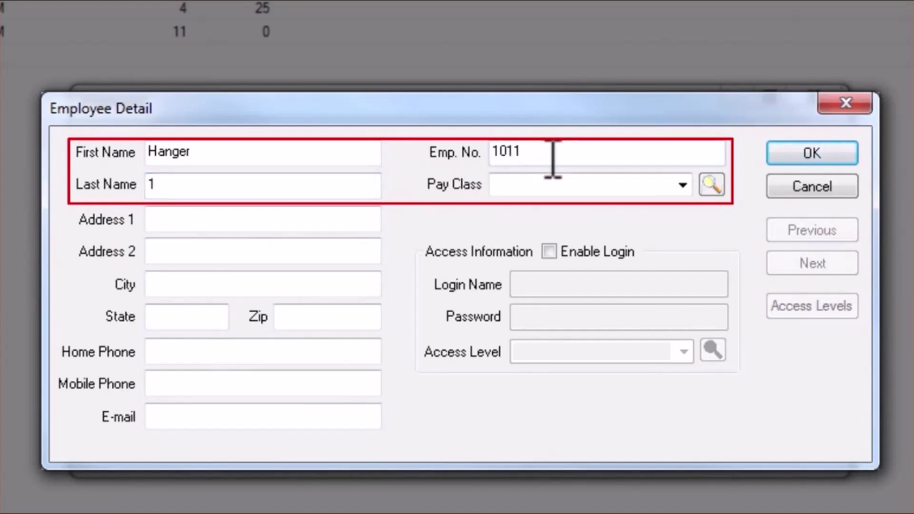
pyautogui.click(578, 182)
pyautogui.write('Hanger')
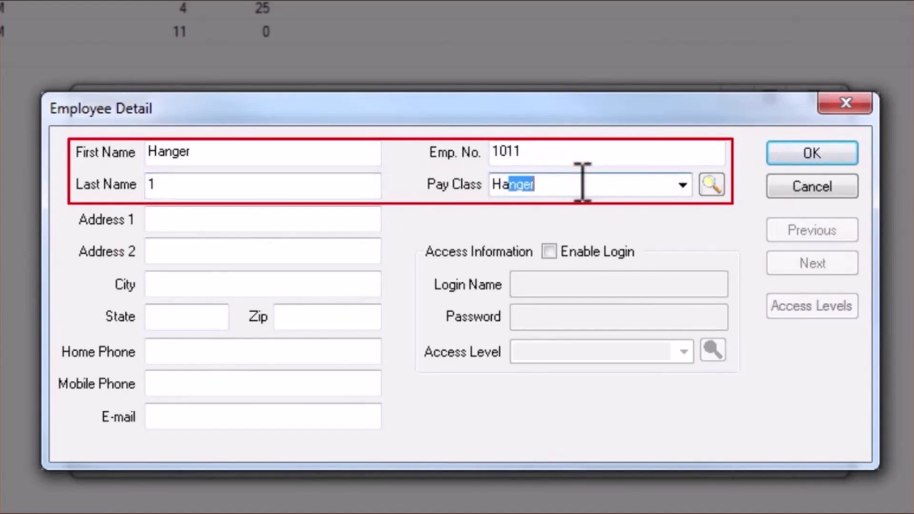
pyautogui.click(811, 153)
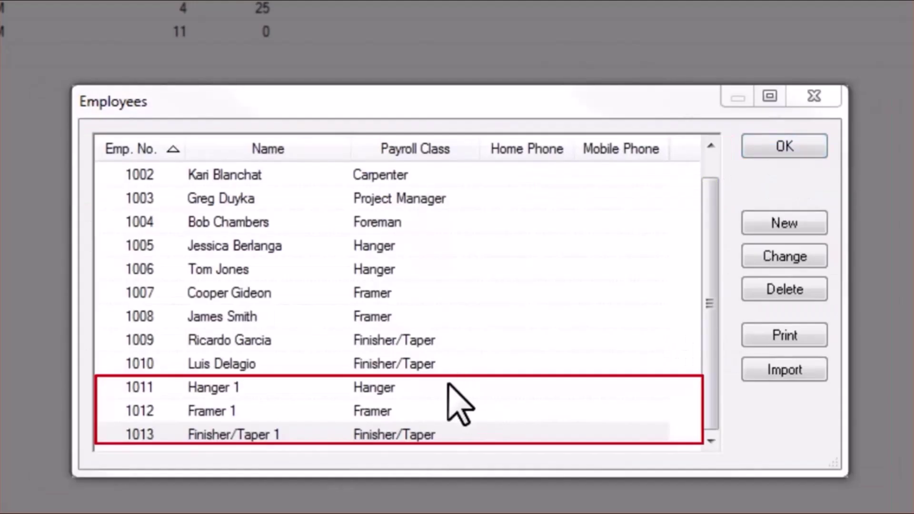
# Review employee rows 1009–1013 and close the Employees list.
pyautogui.click(449, 385)
pyautogui.keyDown('shift'); pyautogui.click(477, 434); pyautogui.keyUp('shift')
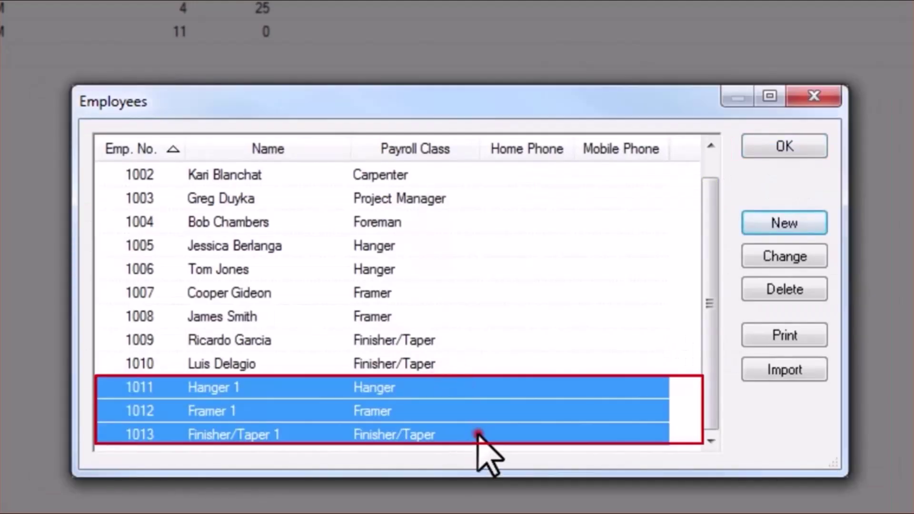
pyautogui.click(504, 339)
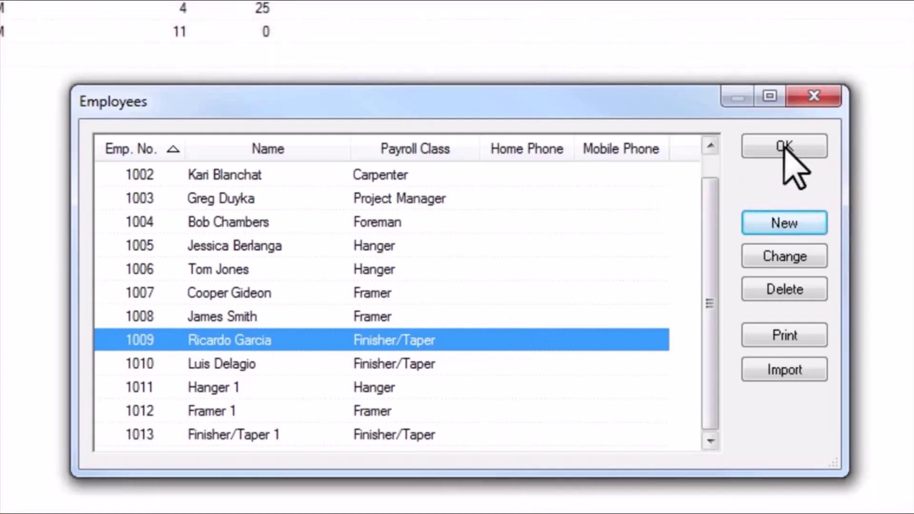
pyautogui.click(784, 146)
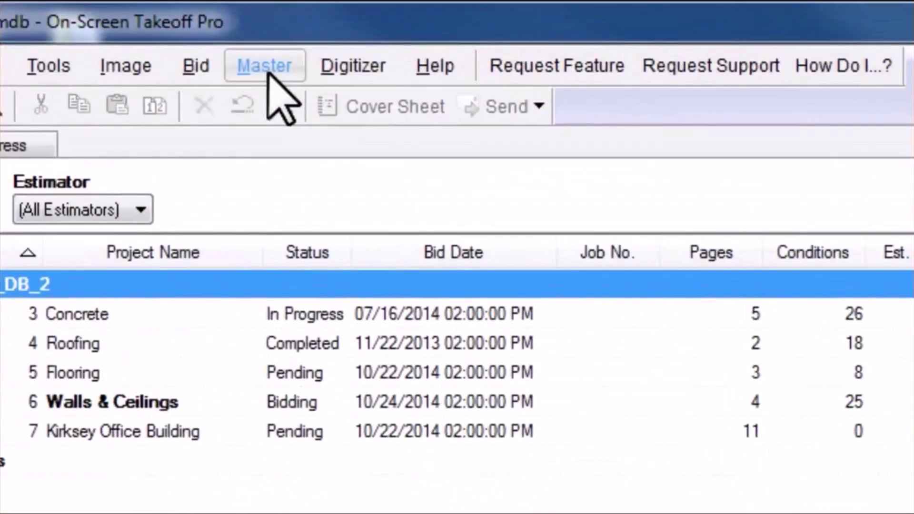
# In Master > Job Statuses, add a 'Sold' status below Pending with Lock Bid checked.
pyautogui.click(266, 69)
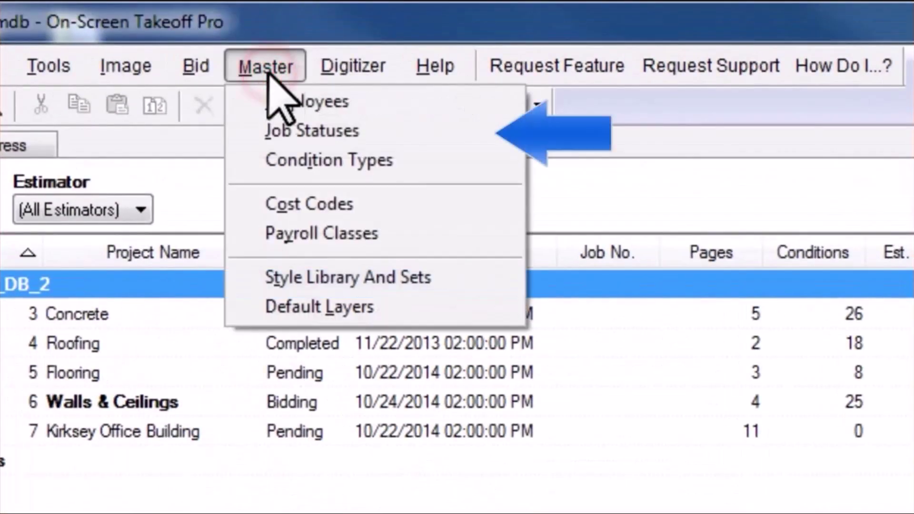
pyautogui.click(393, 132)
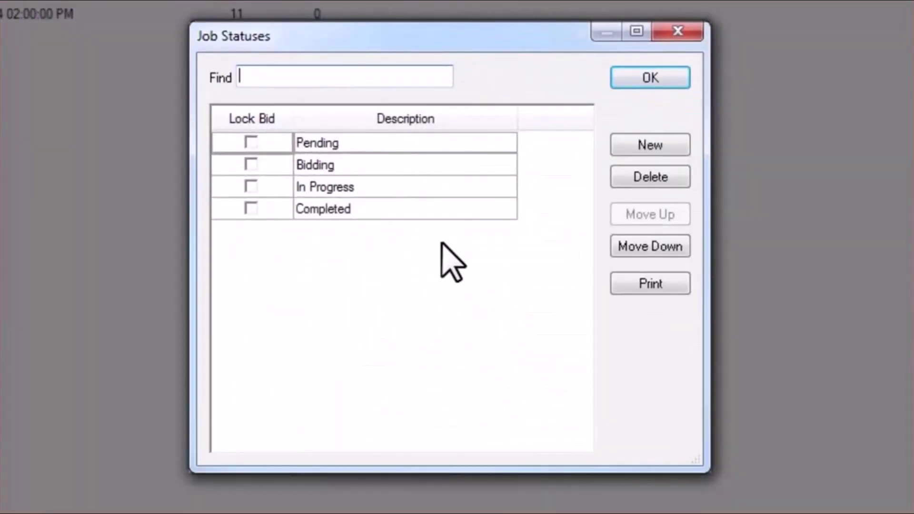
pyautogui.click(638, 146)
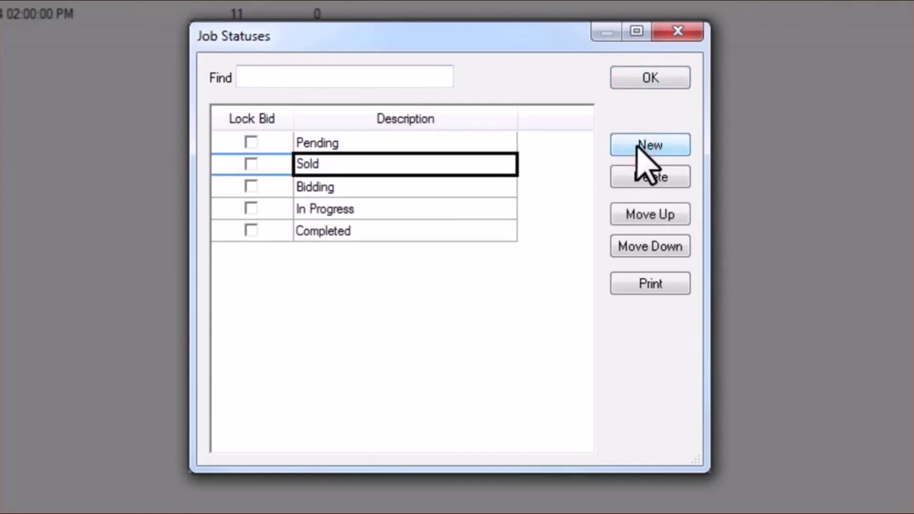
pyautogui.click(251, 165)
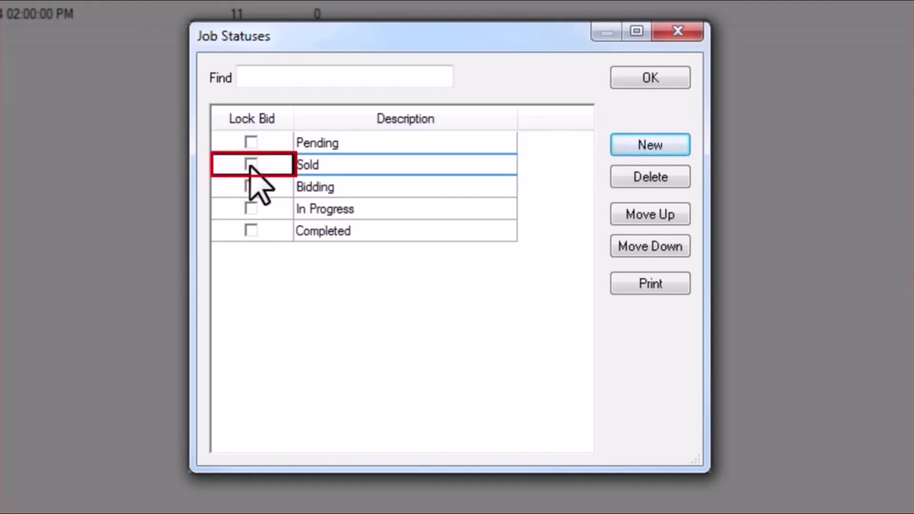
pyautogui.click(250, 165)
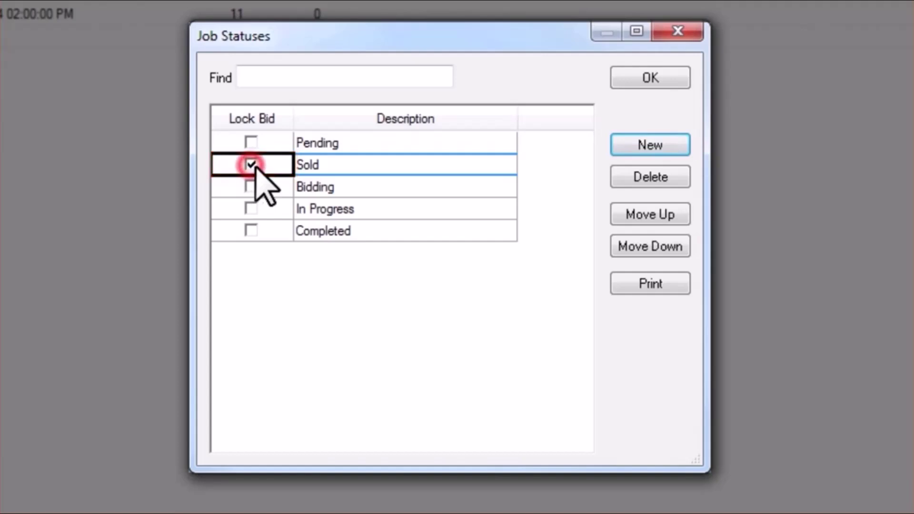
pyautogui.click(376, 212)
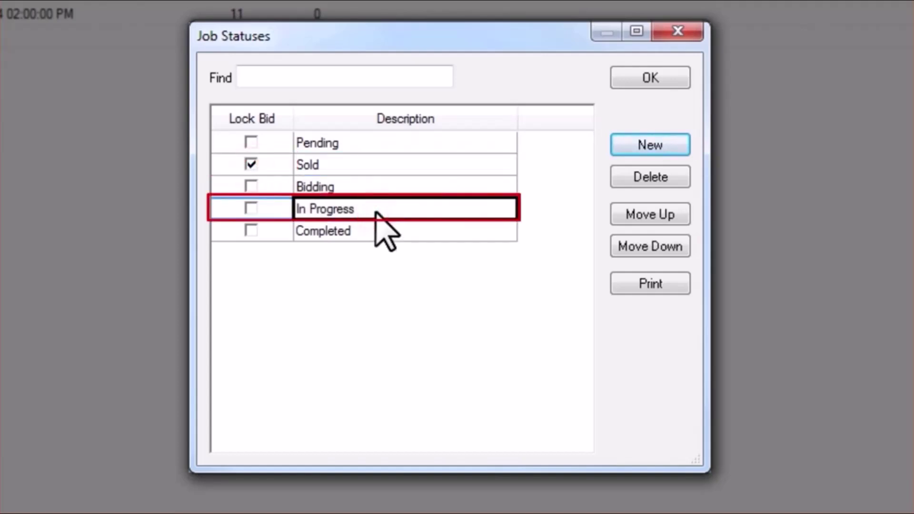